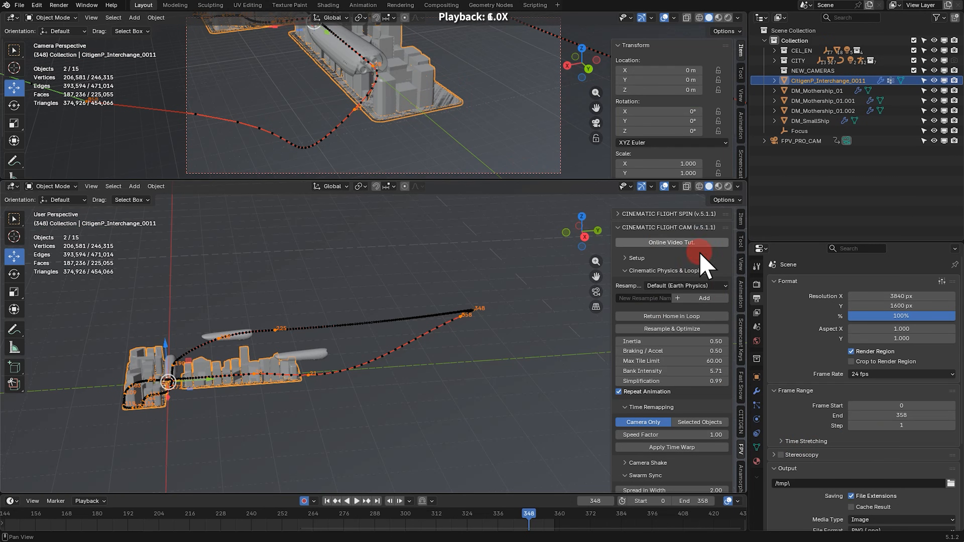
Bake the city scene for faster rendering from the MEGA-CITIGEN import and export tools, confirming the memory warning.
scroll(741, 450, down, 4)
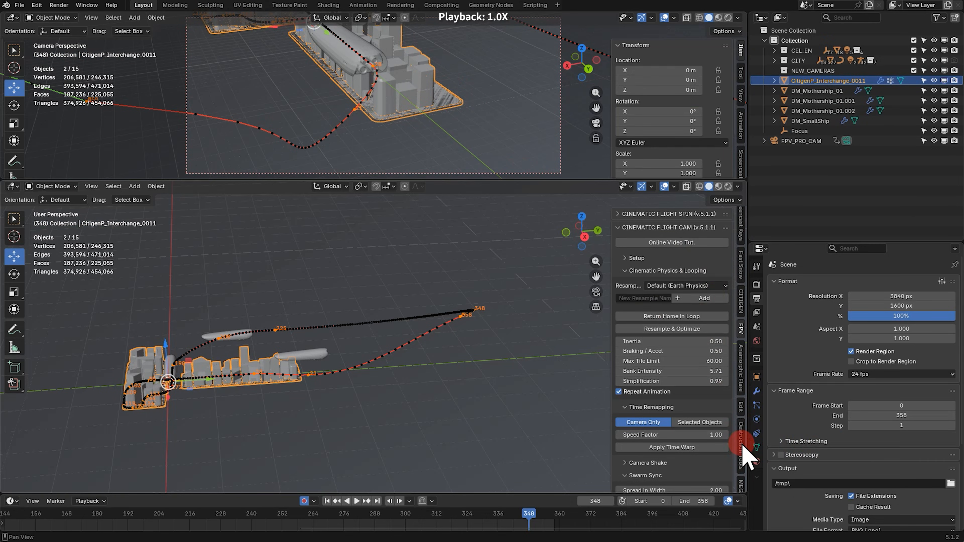
scroll(743, 457, down, 2)
click(741, 467)
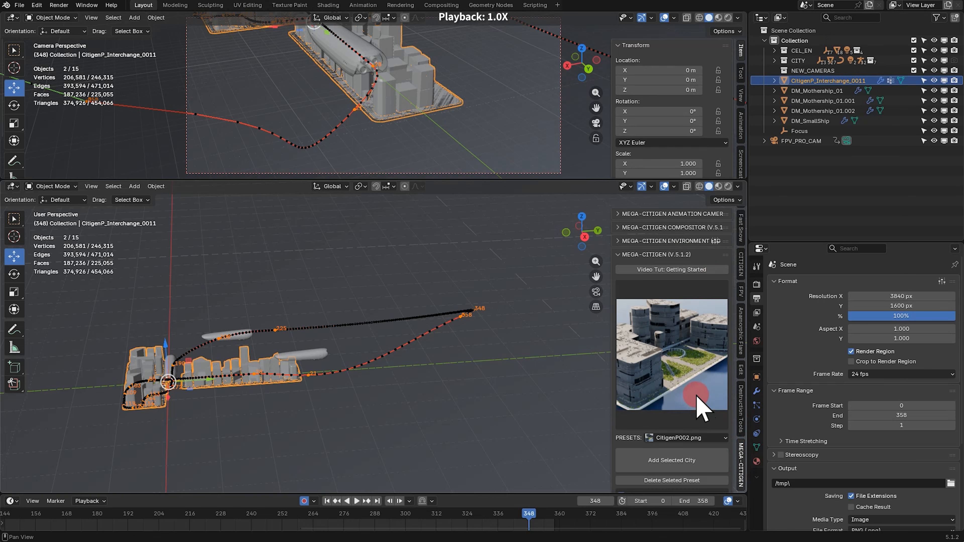
scroll(710, 297, down, 10)
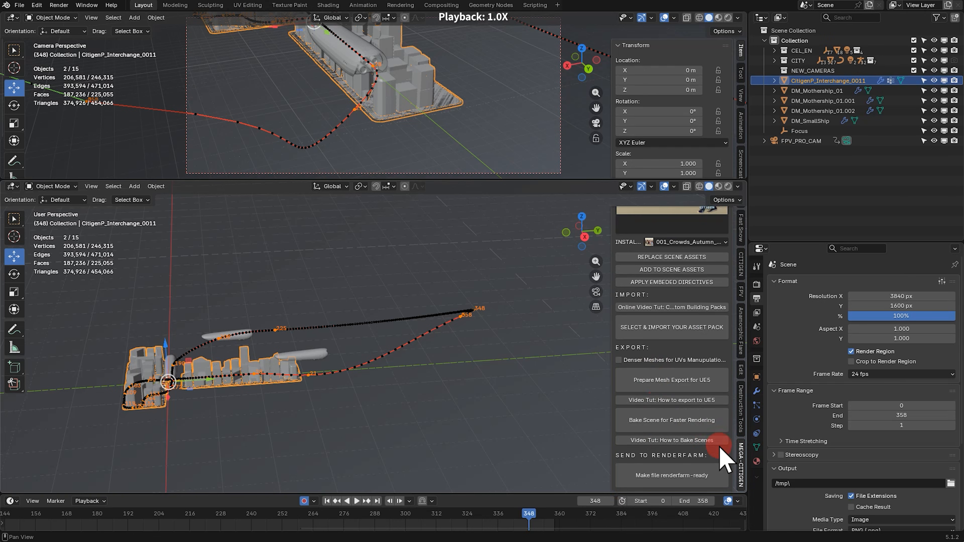
click(691, 424)
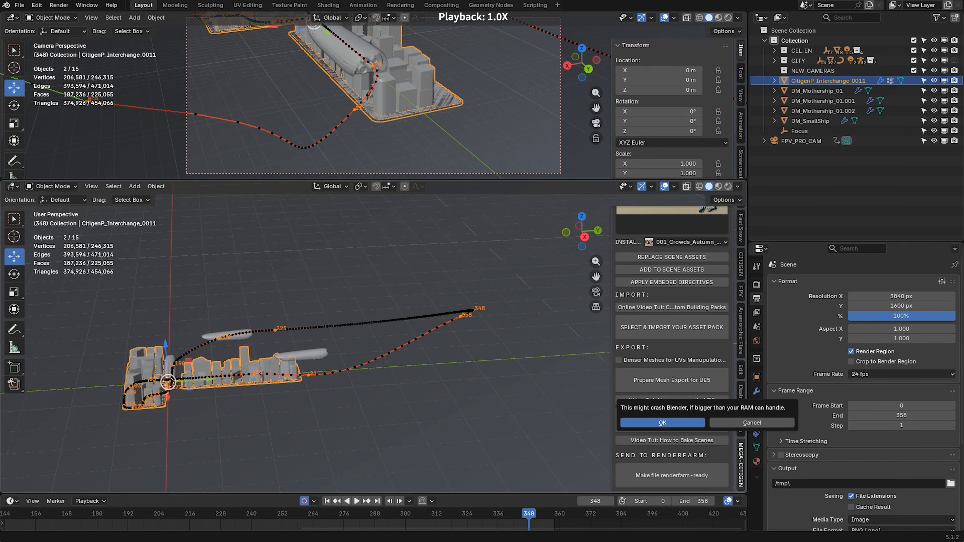
click(815, 370)
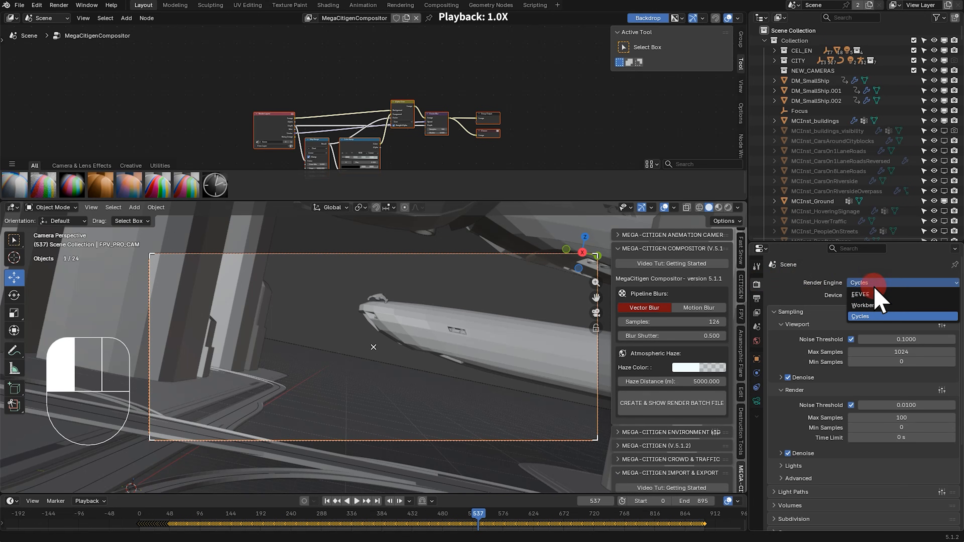
Set the render engine to EEVEE and display the viewport in rendered shading with the compositor set to Always.
click(871, 302)
click(723, 221)
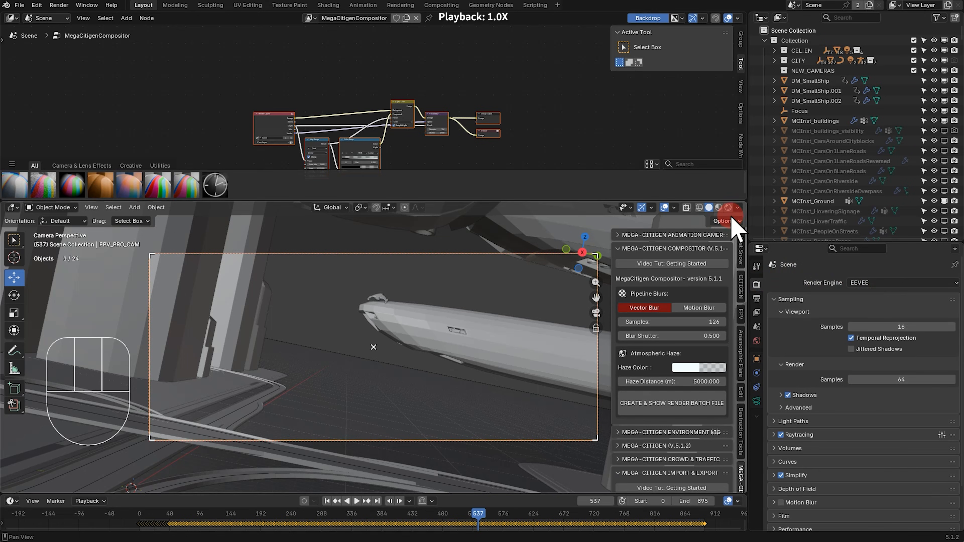
click(727, 208)
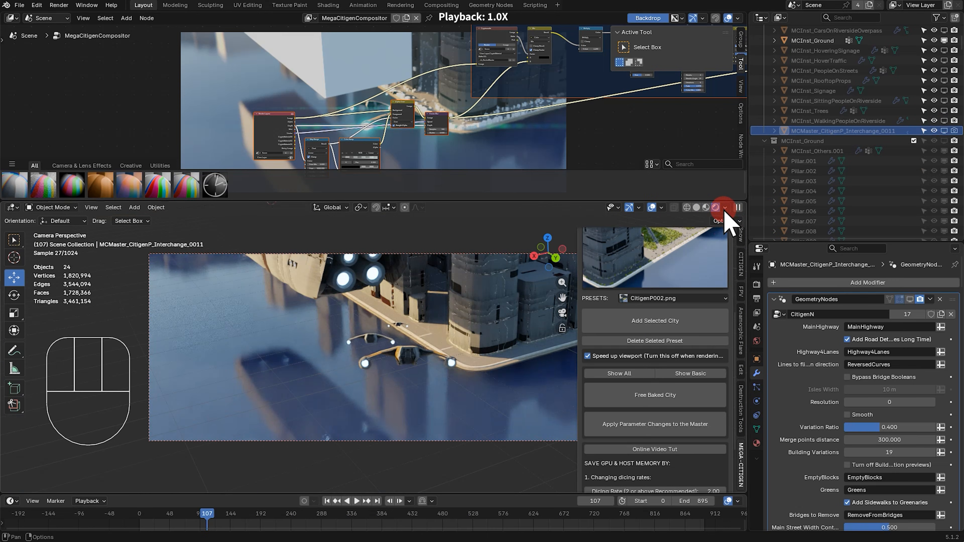
click(725, 208)
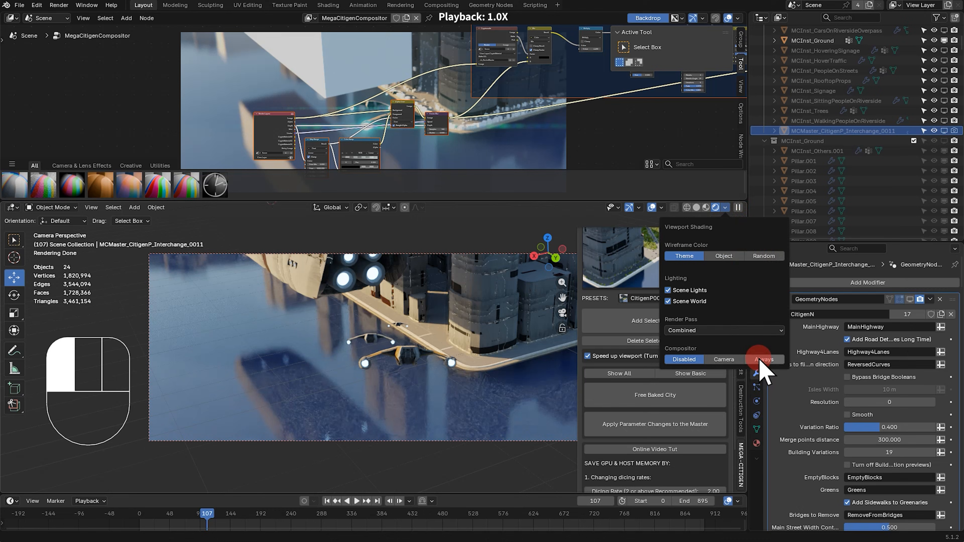
click(760, 360)
Play the camera animation from frame 0 in the rendered viewport to check it, and stop it around frame 215.
click(356, 502)
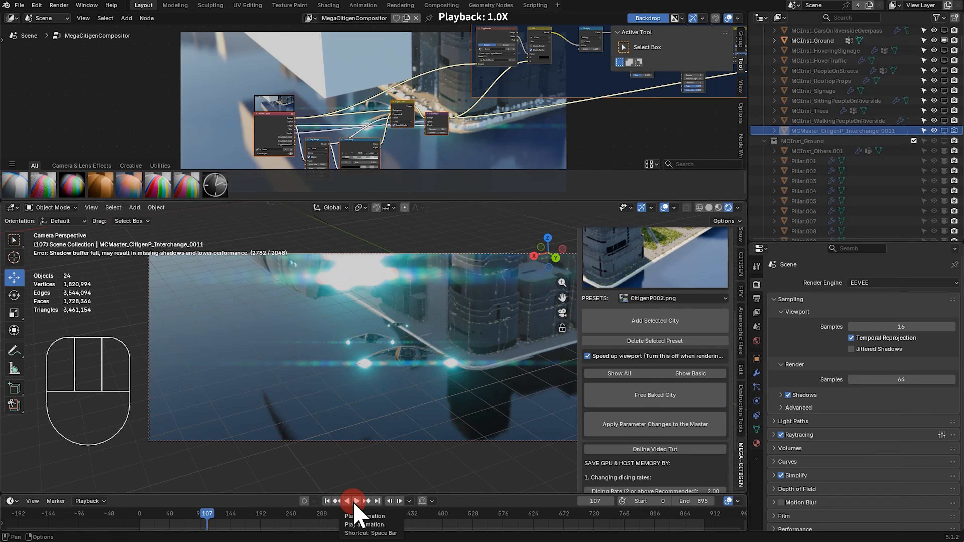
click(327, 502)
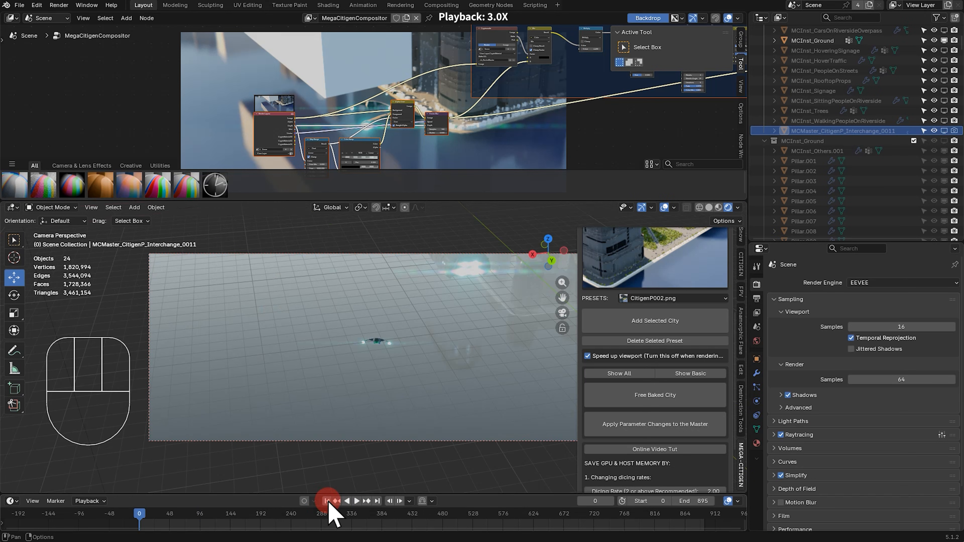
click(358, 501)
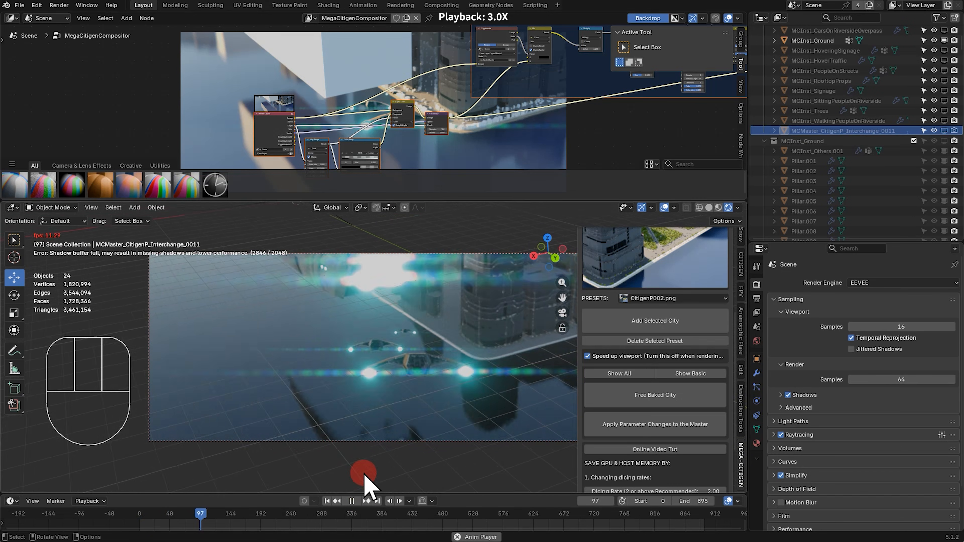
shift+middle_drag(376, 313, 334, 315)
click(352, 501)
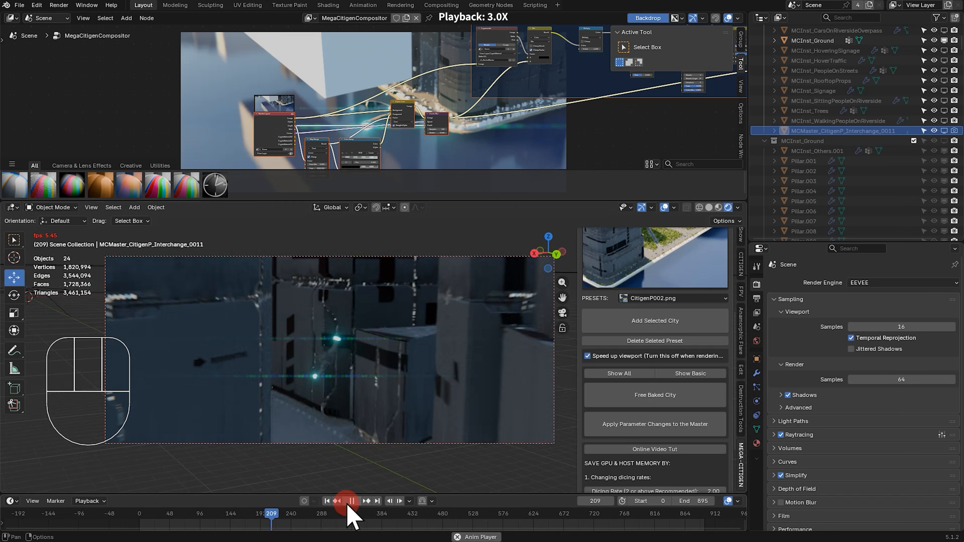
Show all MEGA-CITIGEN city elements and turn off the viewport overlays, with the timeline returned to frame 0.
click(643, 374)
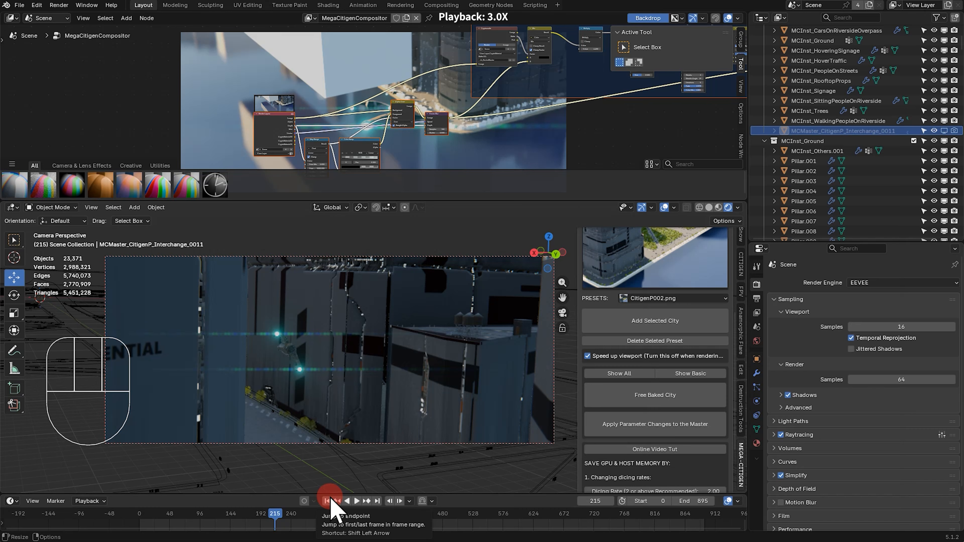
click(331, 507)
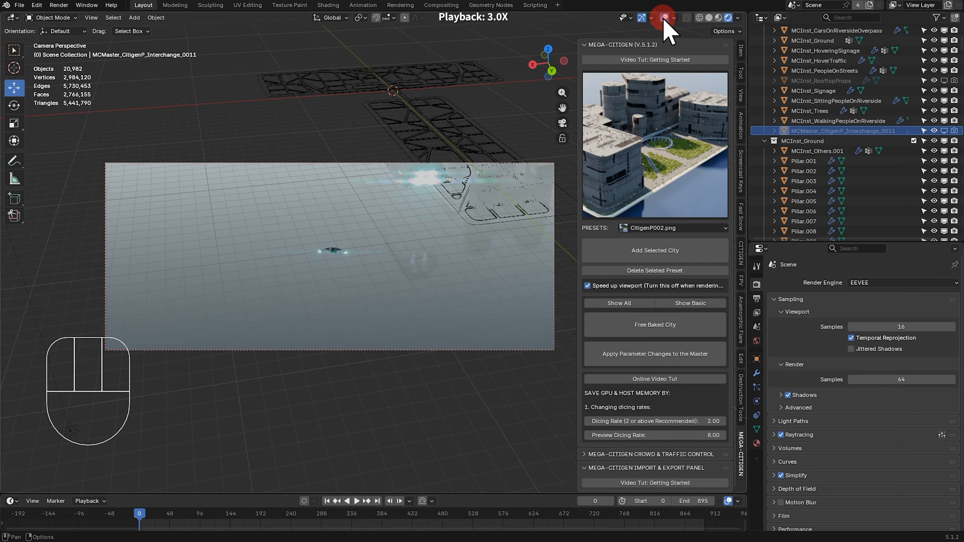
click(664, 17)
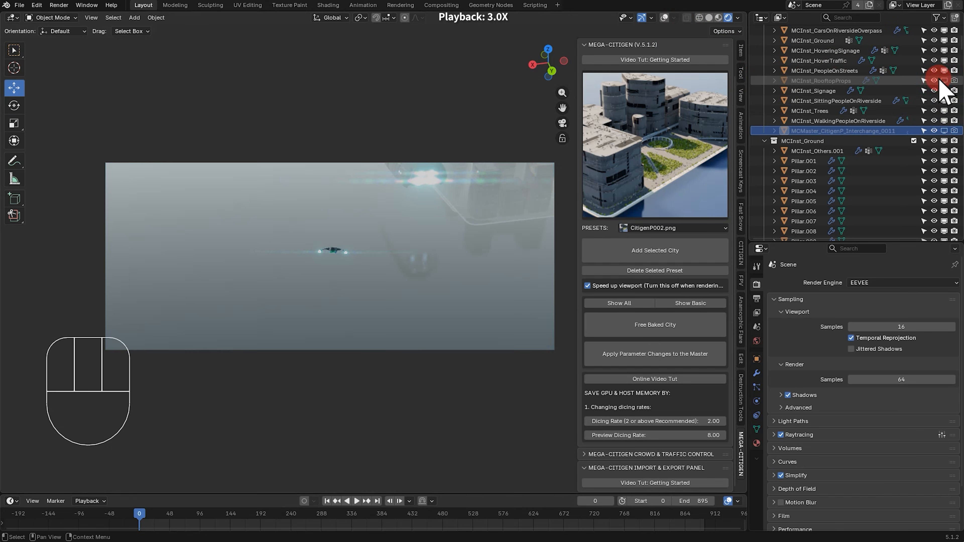
scroll(911, 78, up, 6)
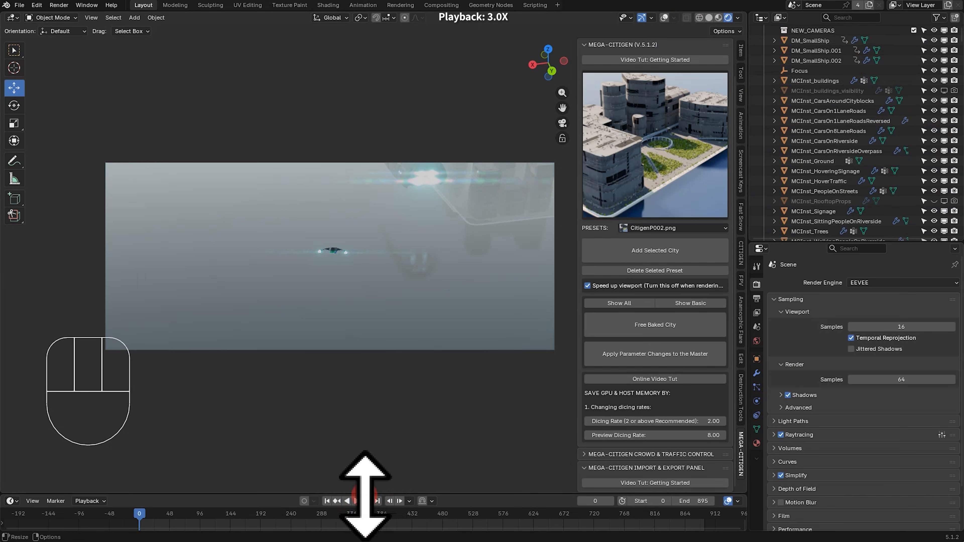
click(326, 501)
click(903, 371)
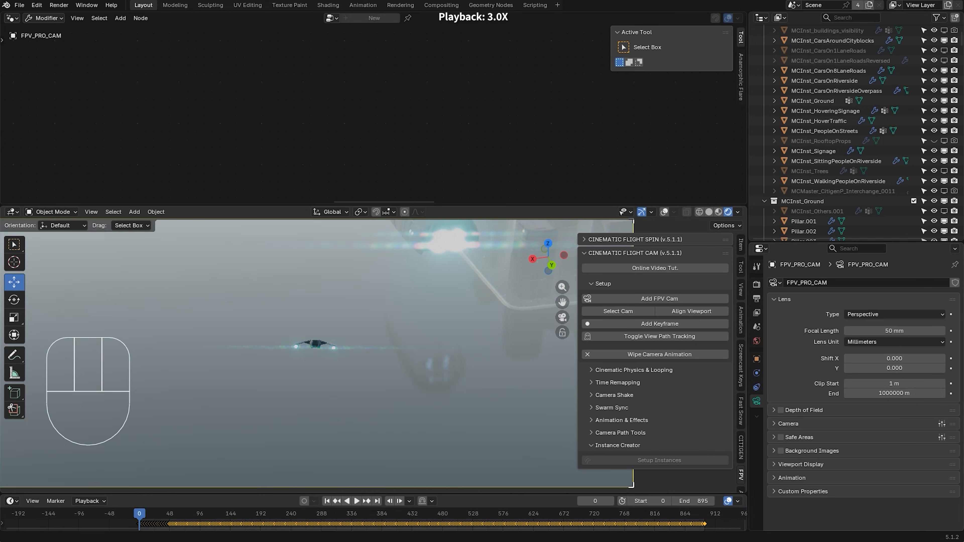
Start the animation playback from frame 0 and disable Screencast Keys, keeping the camera frame in view.
click(357, 504)
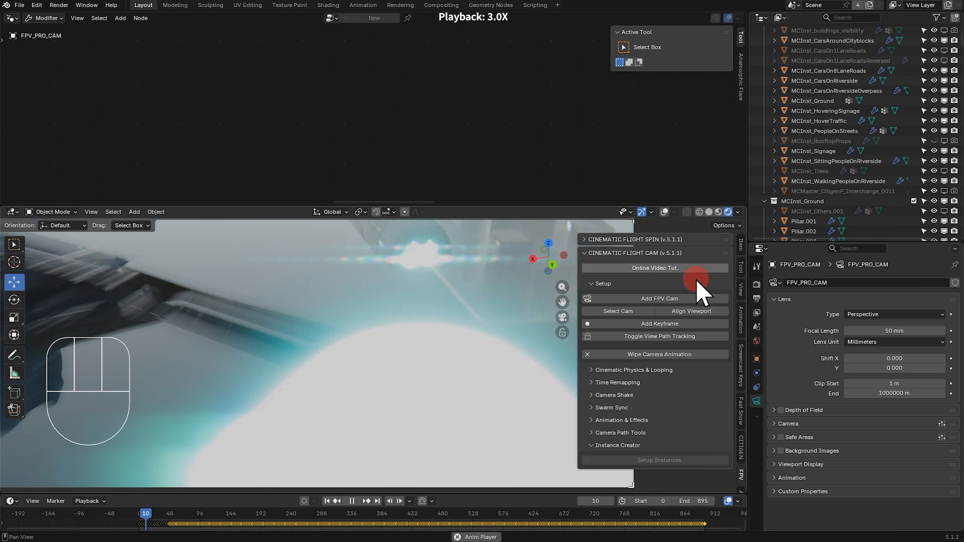
click(742, 366)
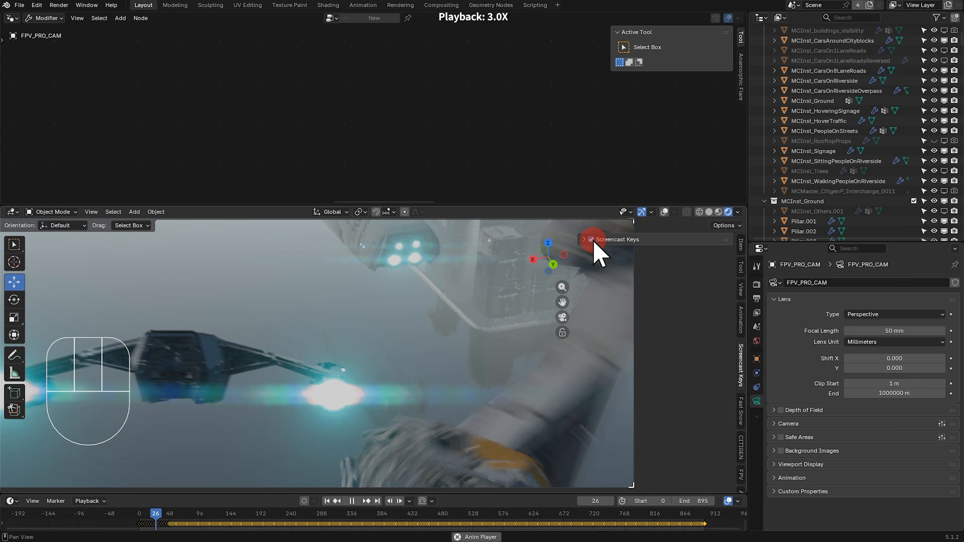
click(590, 239)
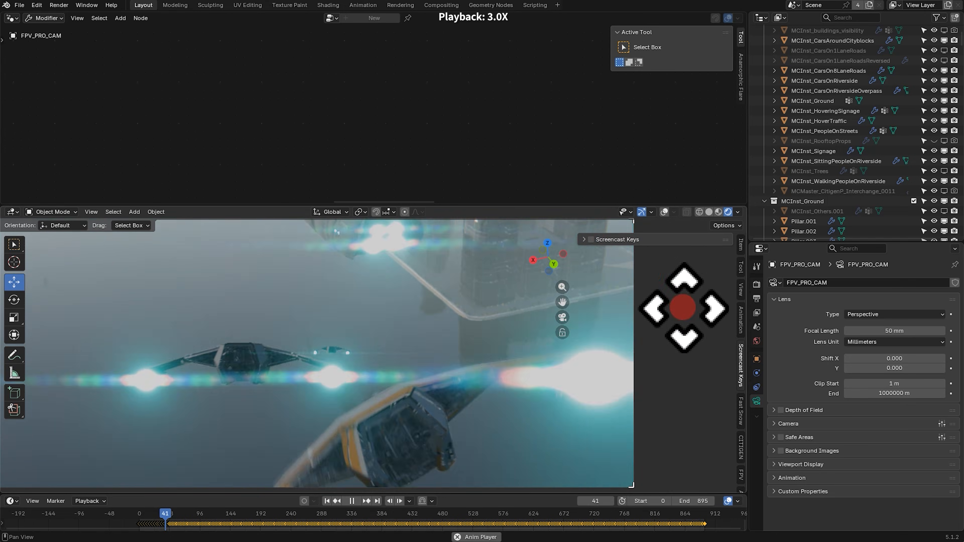
shift+middle_drag(636, 329, 678, 317)
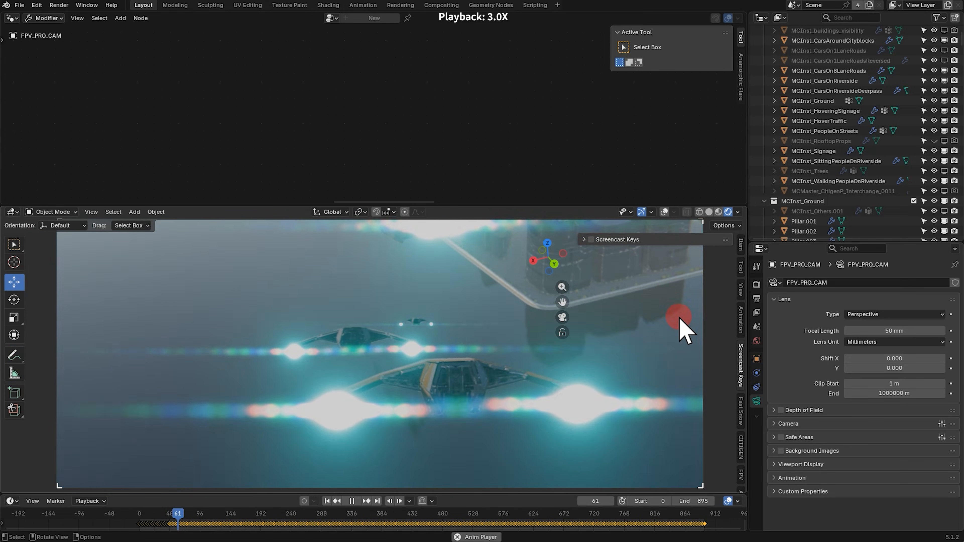
Hide the 3D viewport's sidebar and let the camera animation play on, stopping it around frame 253.
click(711, 241)
key(n)
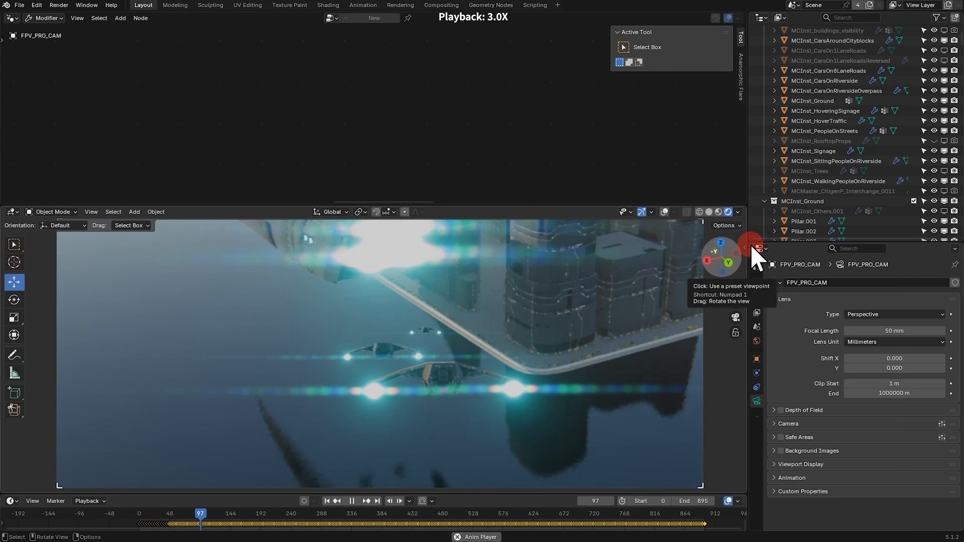
key(n)
key(n)
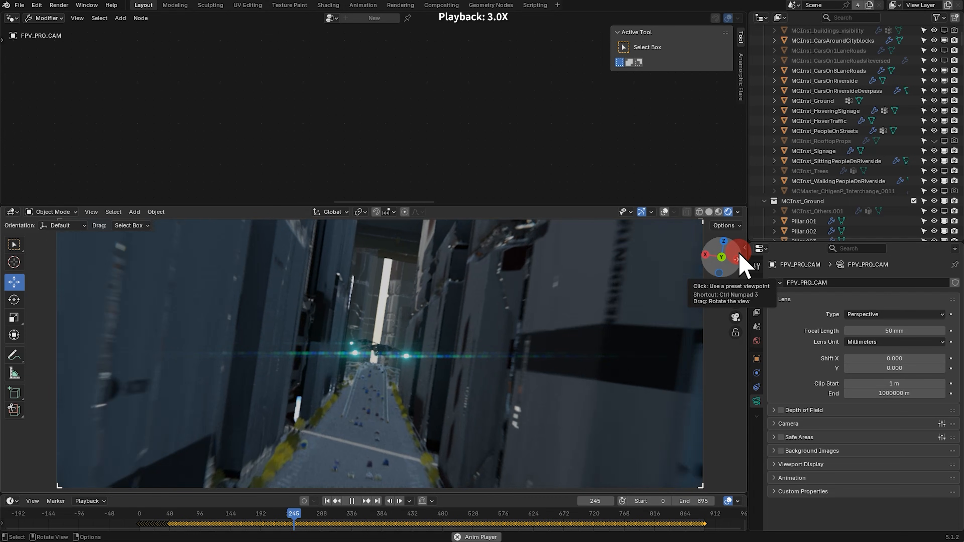
click(351, 500)
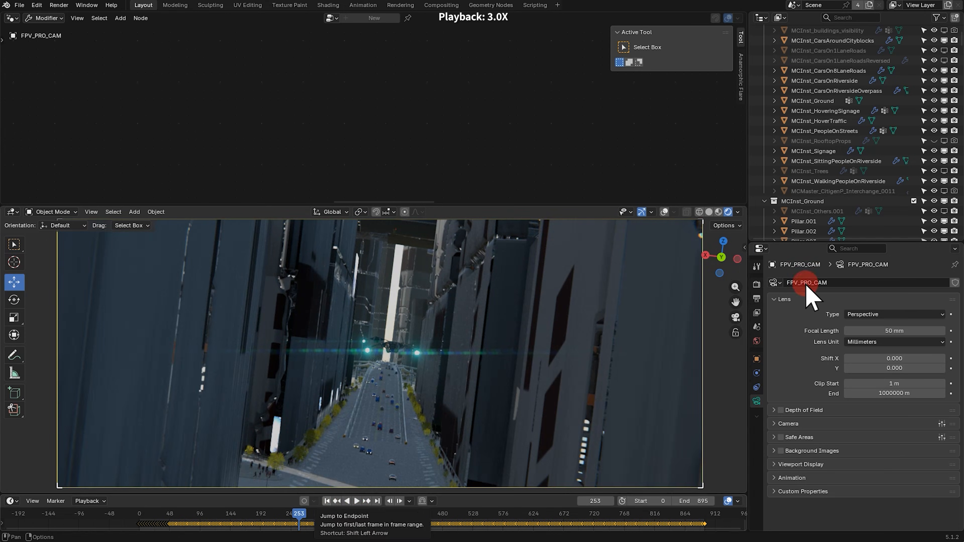
Set the scene's render output path to //Previz.
click(757, 284)
click(756, 299)
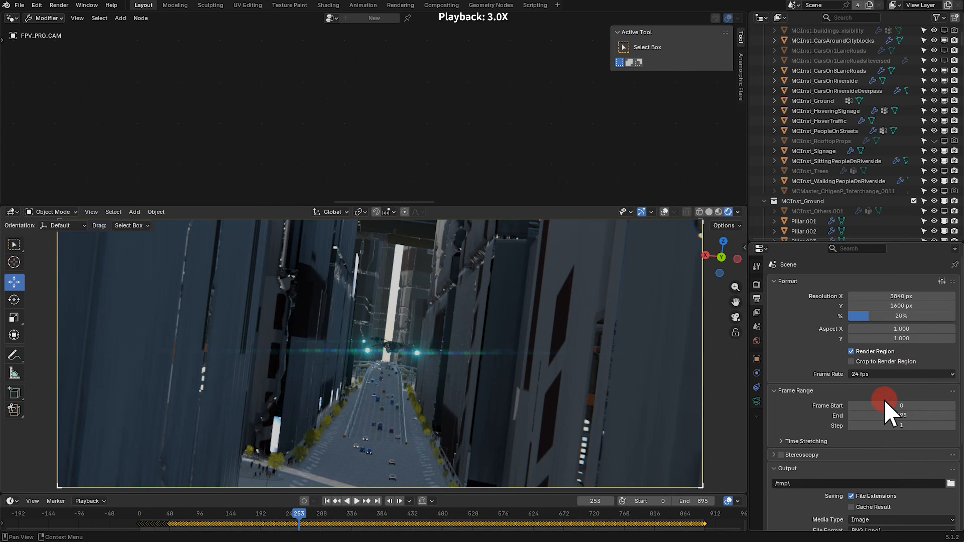
click(825, 483)
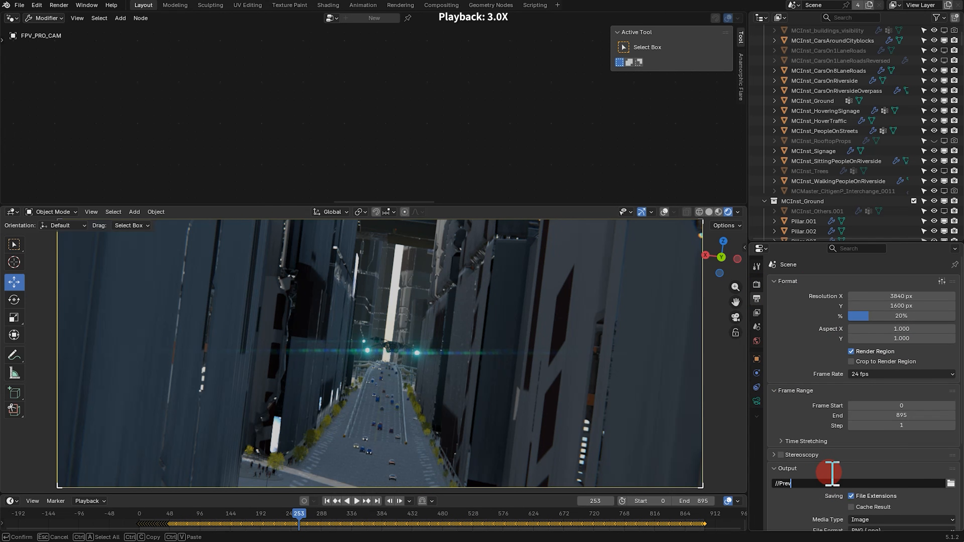
text(//Previz)
key(Return)
scroll(903, 514, down, 6)
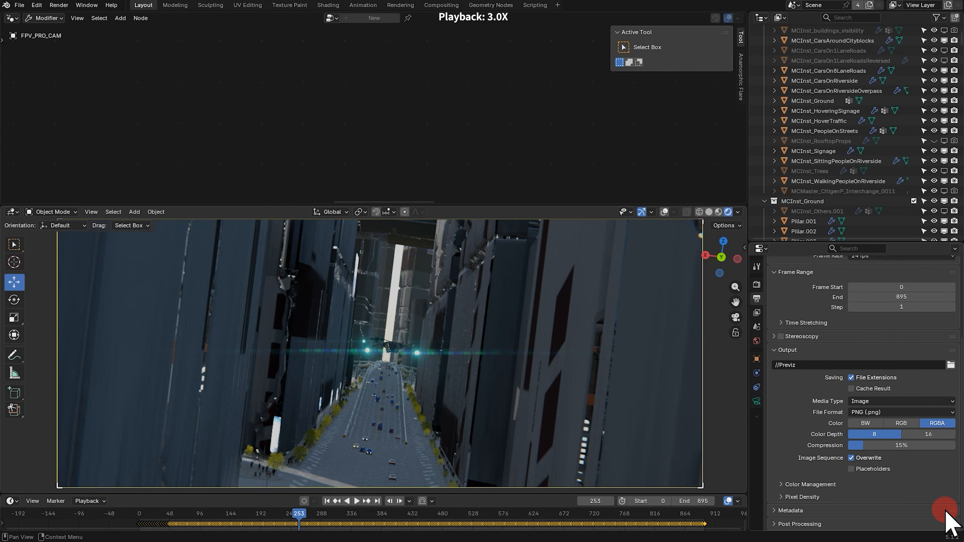
Set the output media type to Video and choose a format in the encoding settings.
click(945, 401)
click(910, 422)
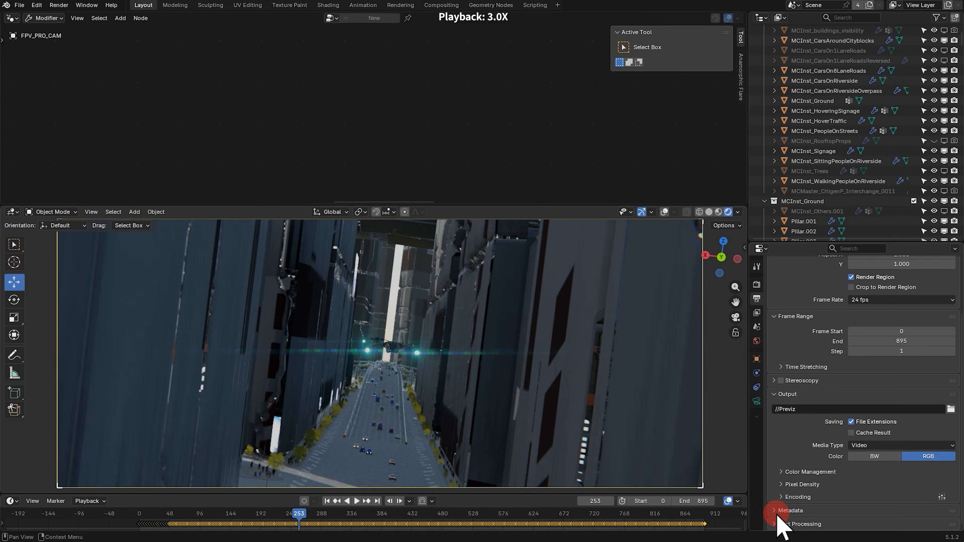
click(790, 497)
scroll(845, 491, down, 3)
click(909, 472)
click(882, 359)
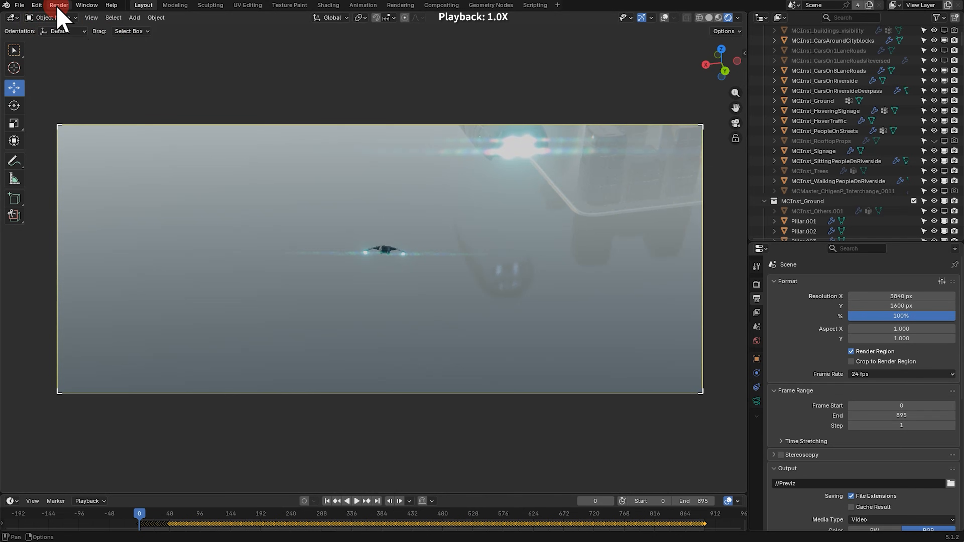
Render a playblast of the camera animation from the 3D viewport.
click(100, 29)
click(93, 18)
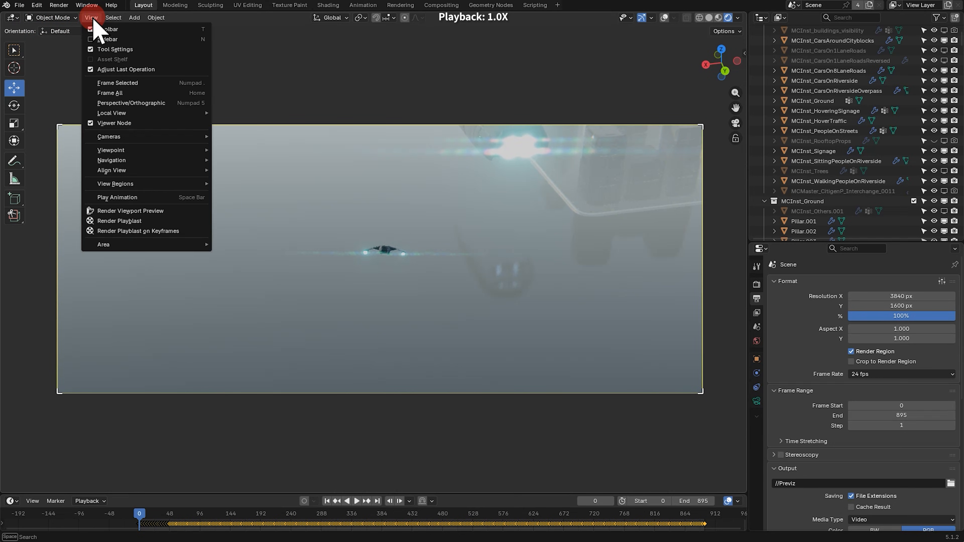
click(133, 220)
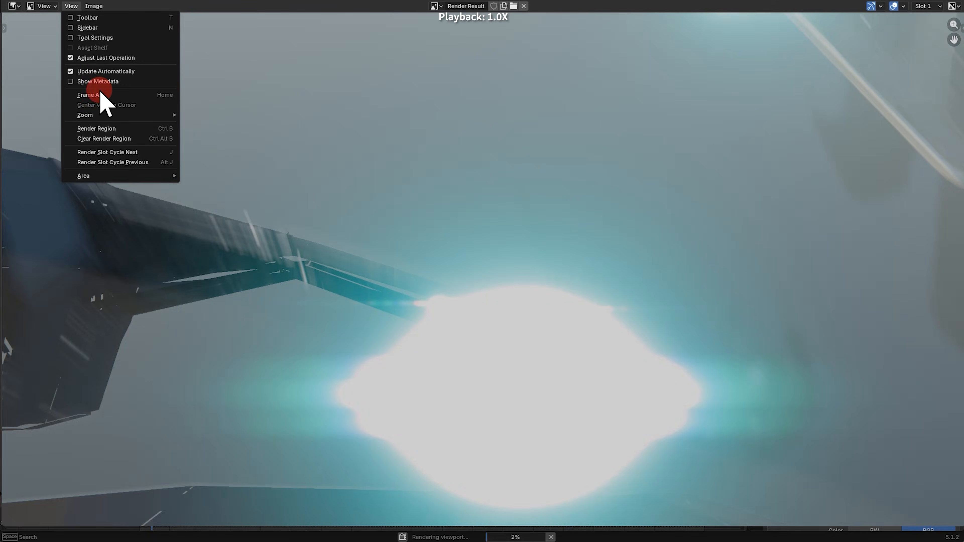
click(137, 85)
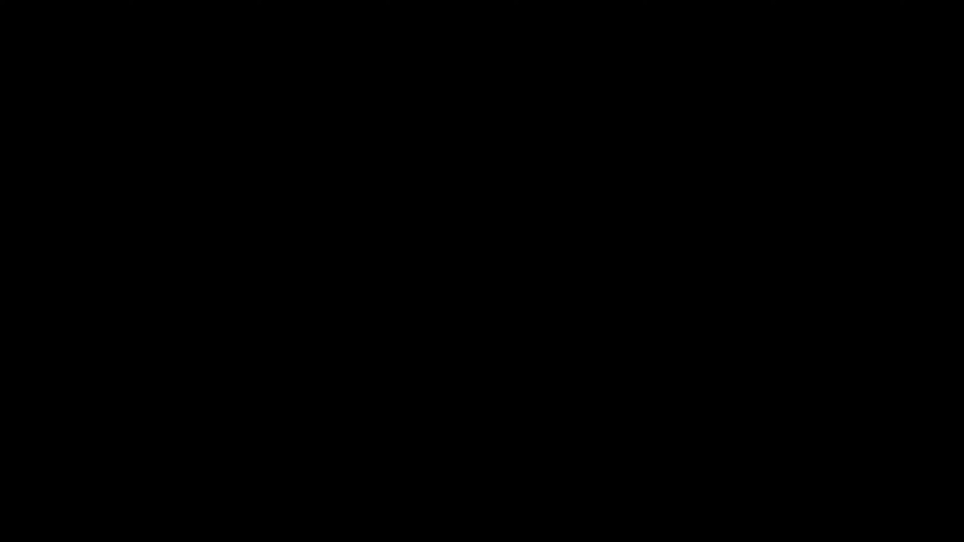